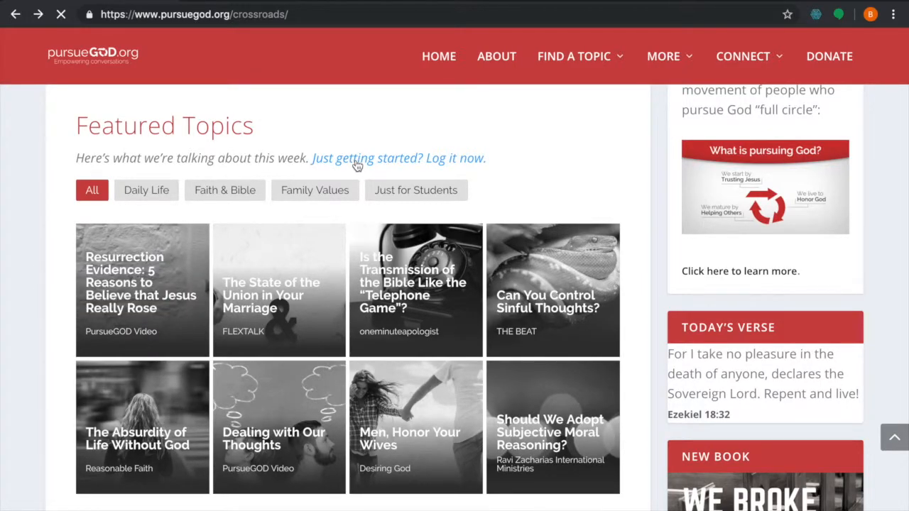
Scroll through the Crossroads partner page to review its featured topics and The Pursuit track sections
scroll(358, 165, down, 7)
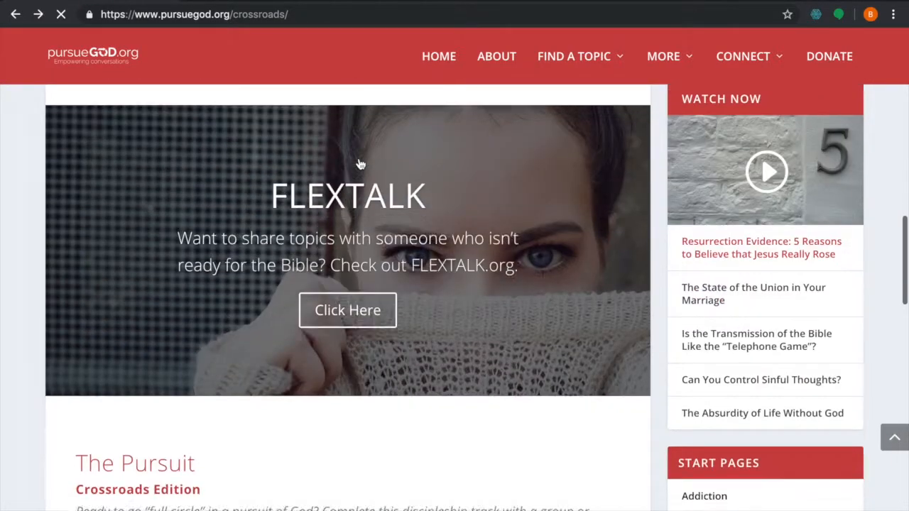
scroll(358, 165, down, 5)
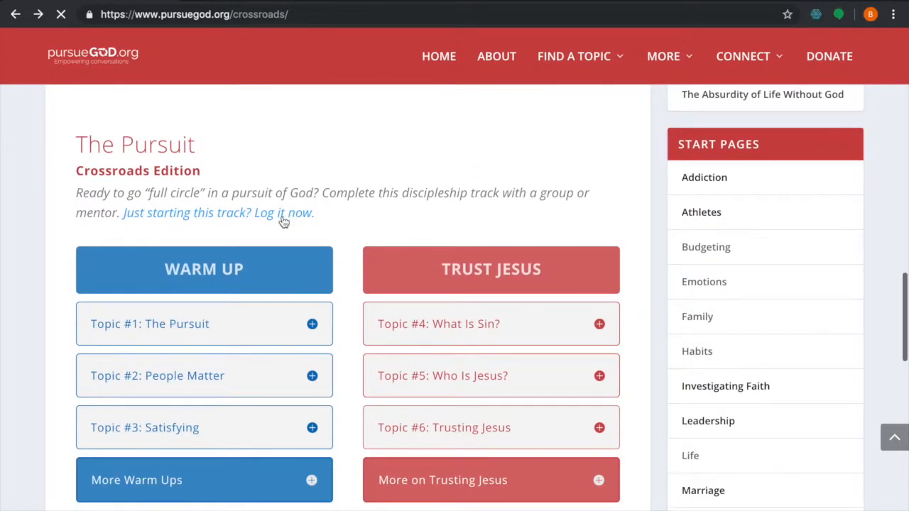
scroll(283, 222, down, 2)
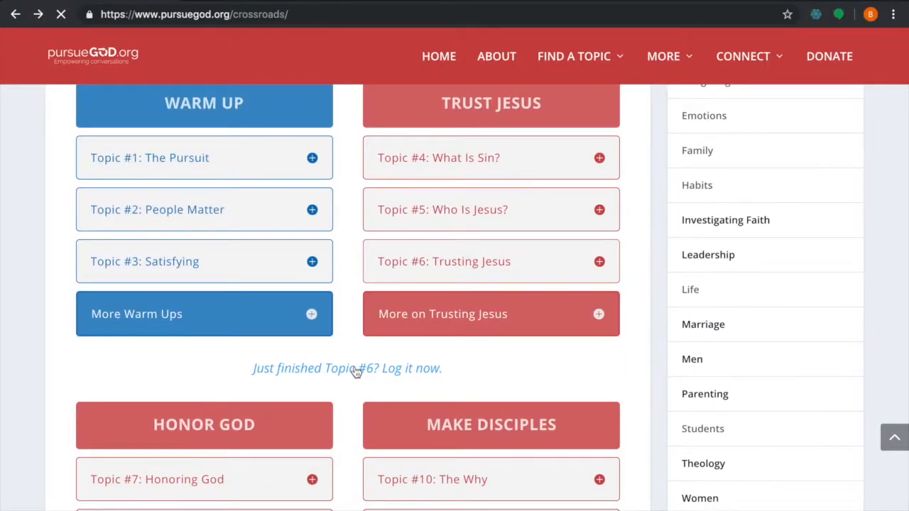
scroll(355, 370, down, 5)
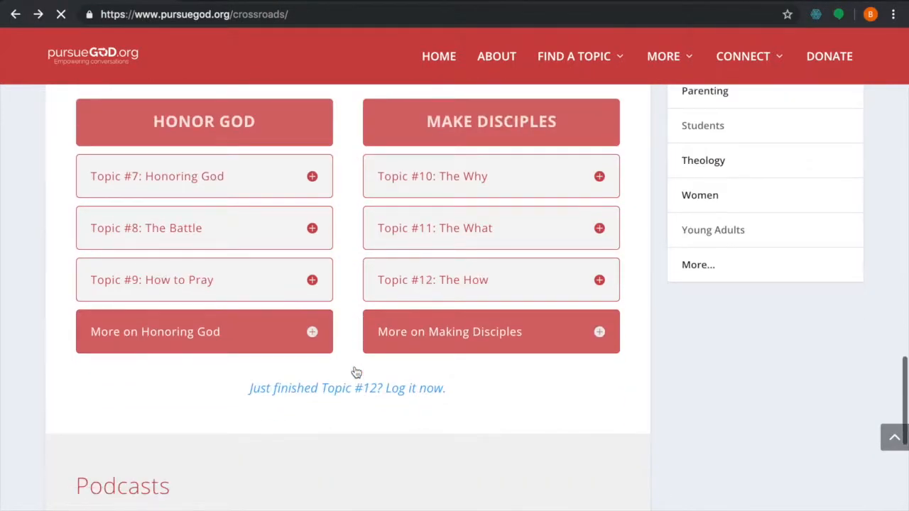
scroll(392, 296, up, 10)
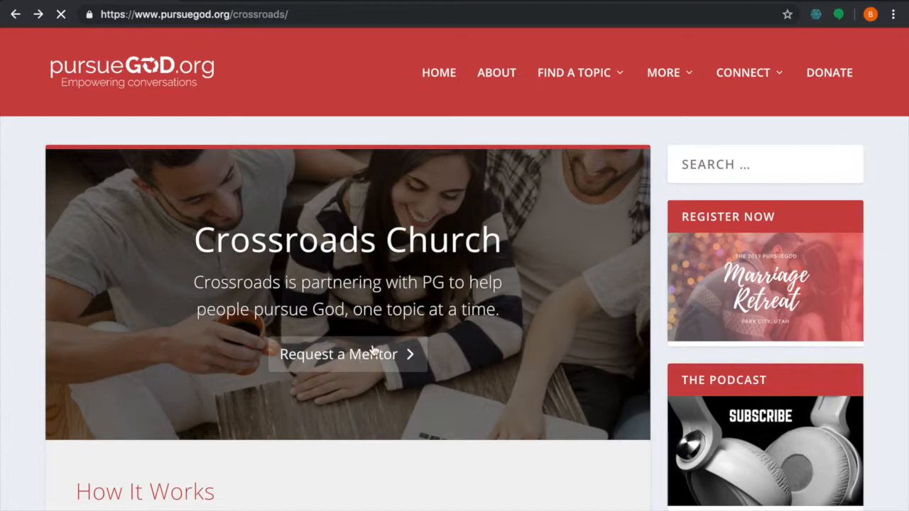
scroll(362, 326, down, 1)
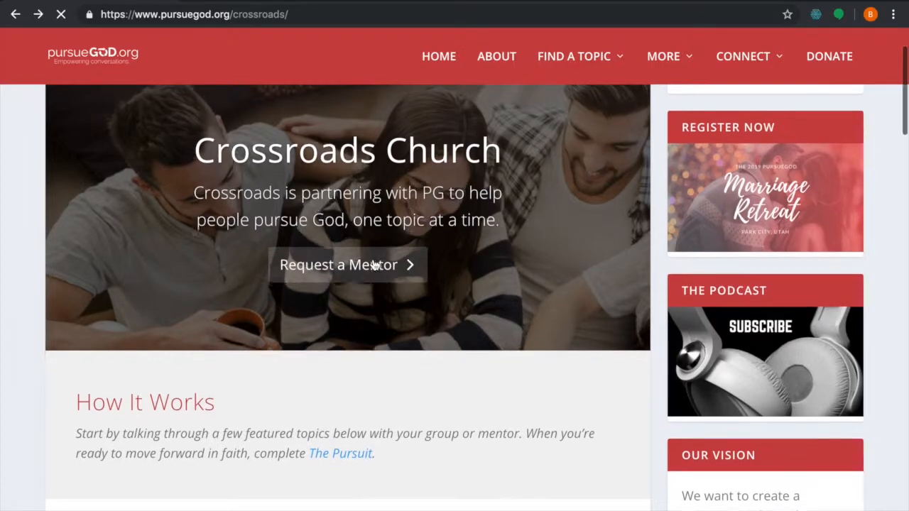
scroll(377, 272, down, 2)
scroll(375, 265, down, 3)
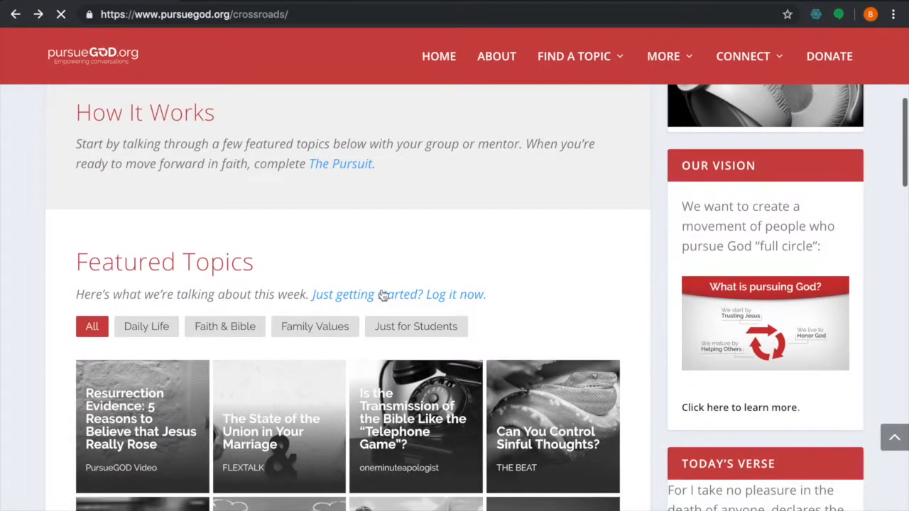
scroll(394, 300, up, 5)
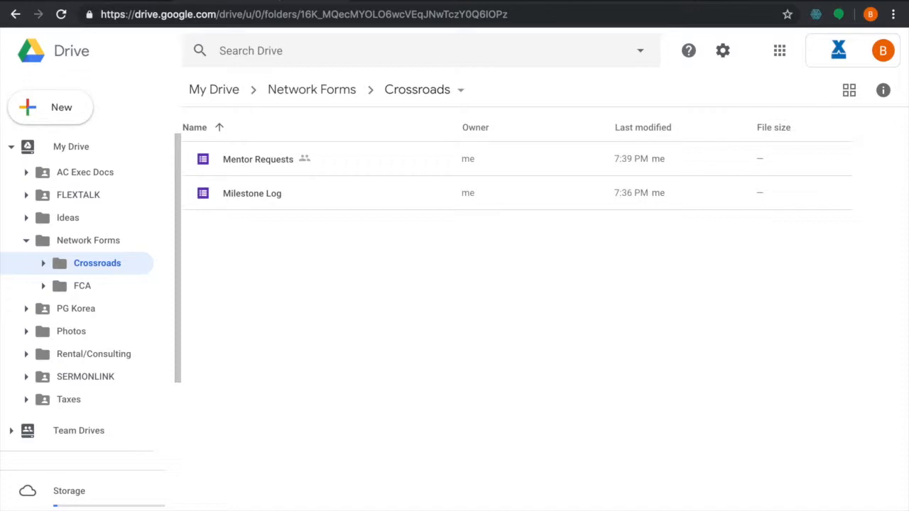
Open the Milestone Log form from the Crossroads folder and review its existing questions
double_click(264, 198)
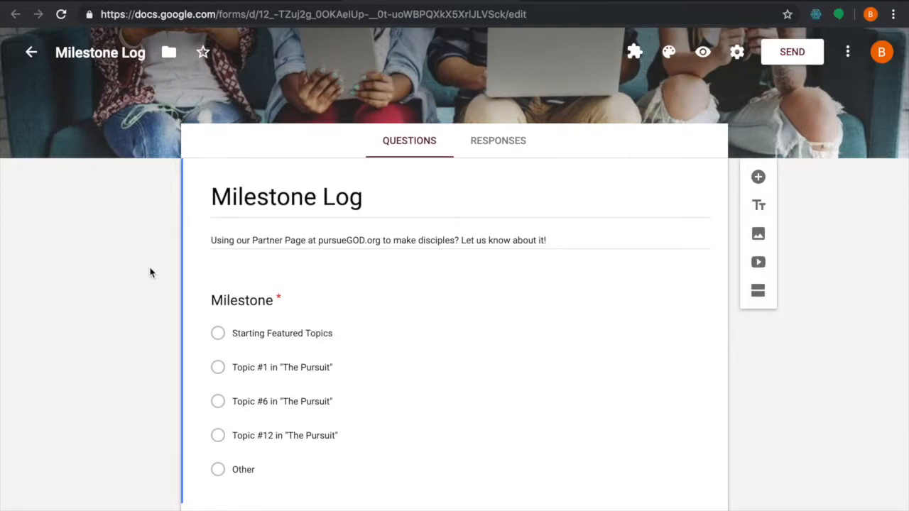
scroll(149, 273, down, 3)
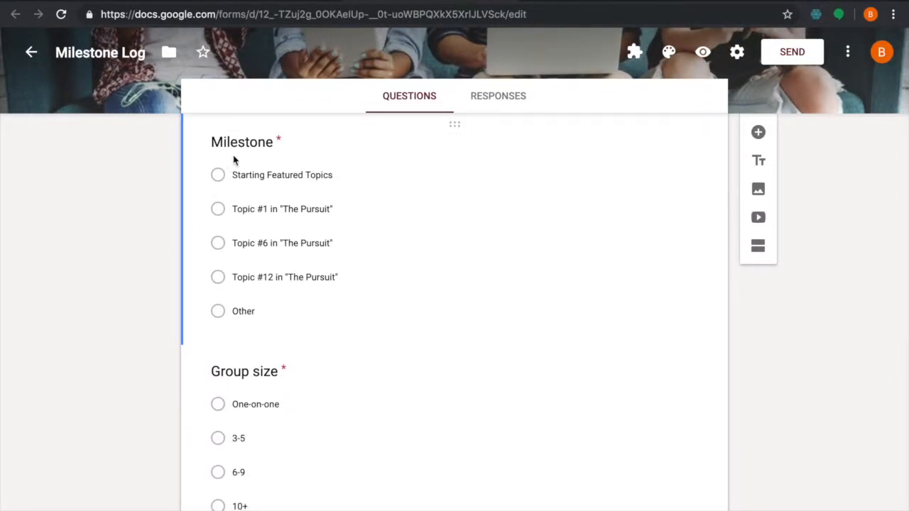
scroll(159, 348, down, 3)
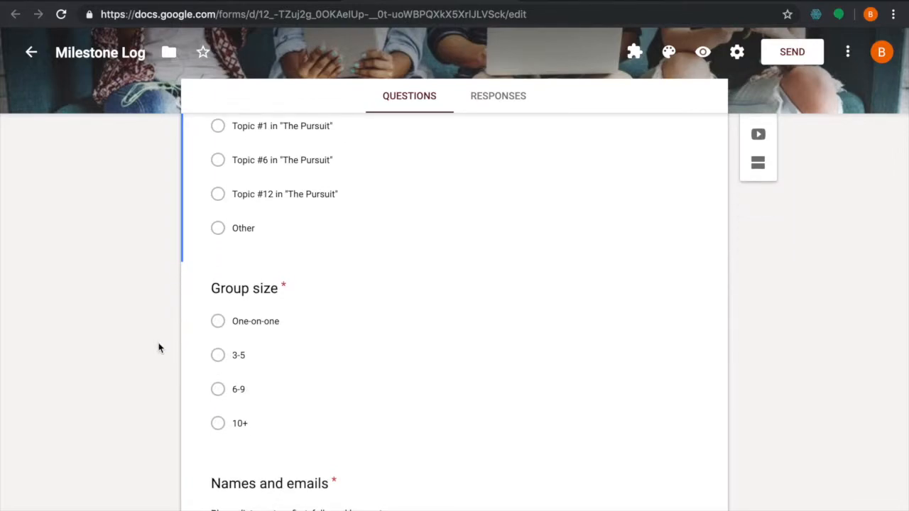
scroll(159, 348, down, 2)
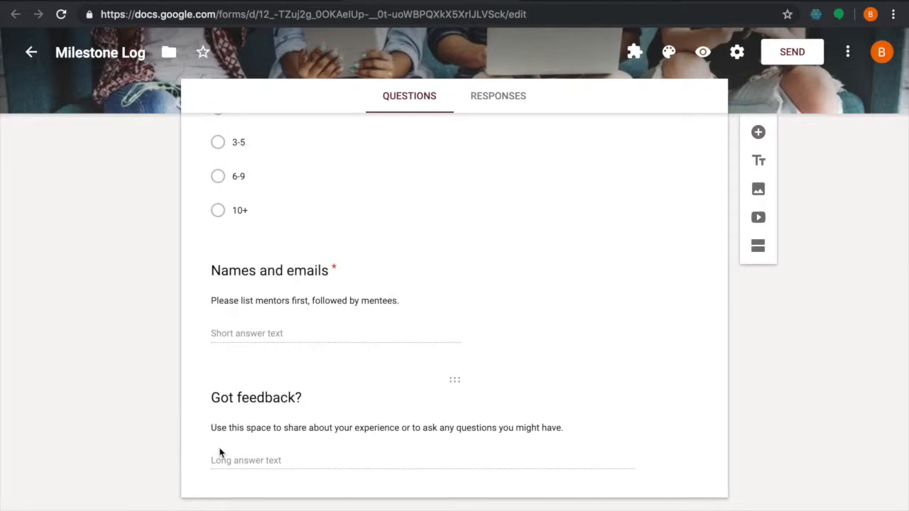
scroll(220, 455, up, 1)
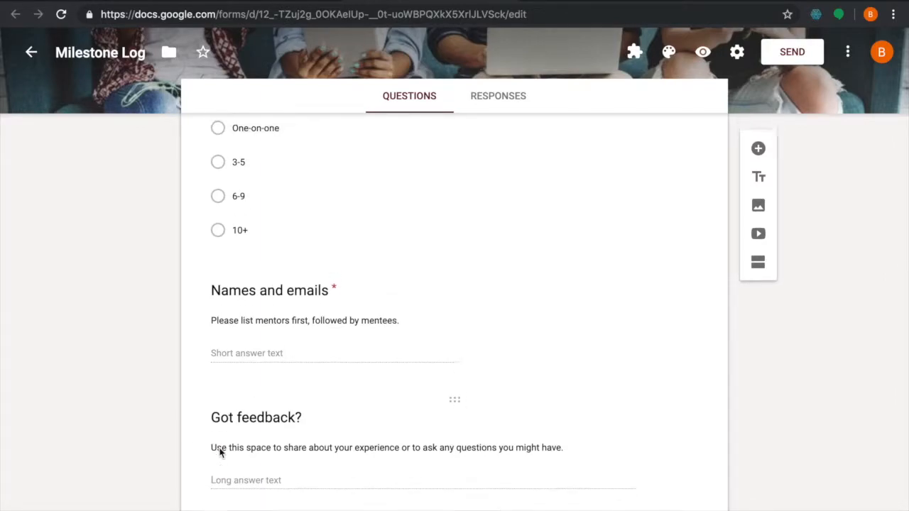
click(436, 447)
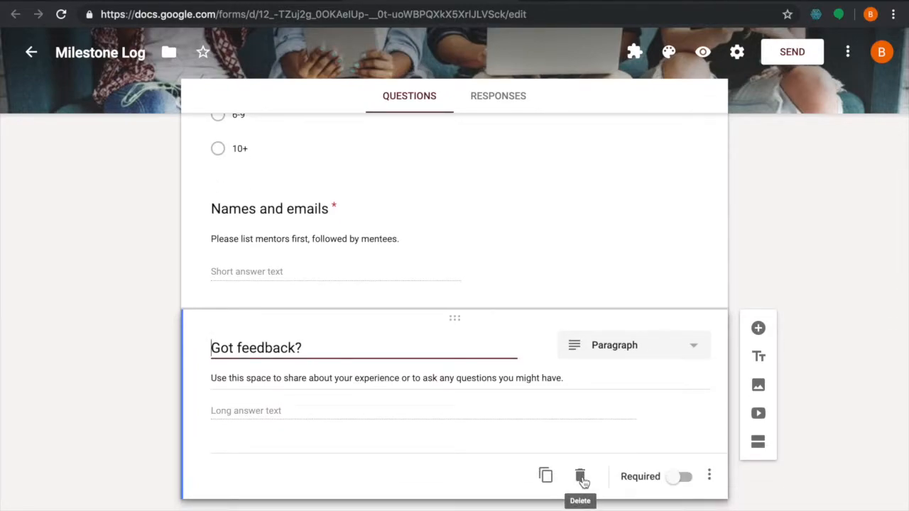
scroll(397, 422, up, 10)
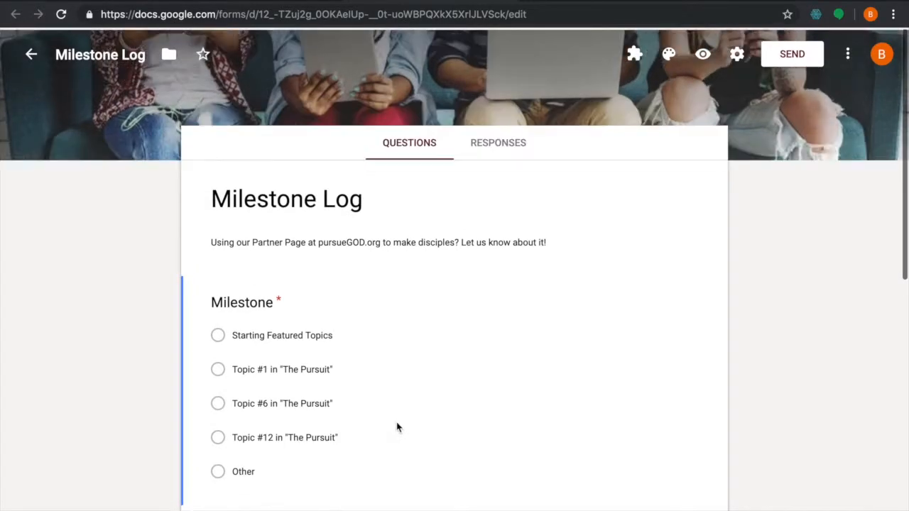
scroll(439, 430, down, 3)
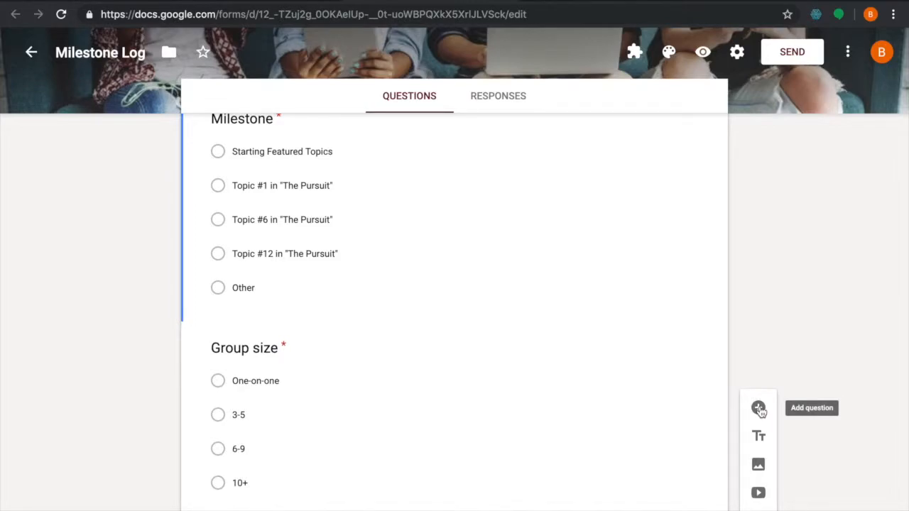
Add a new multiple choice question titled Campus at the end of the form
click(758, 410)
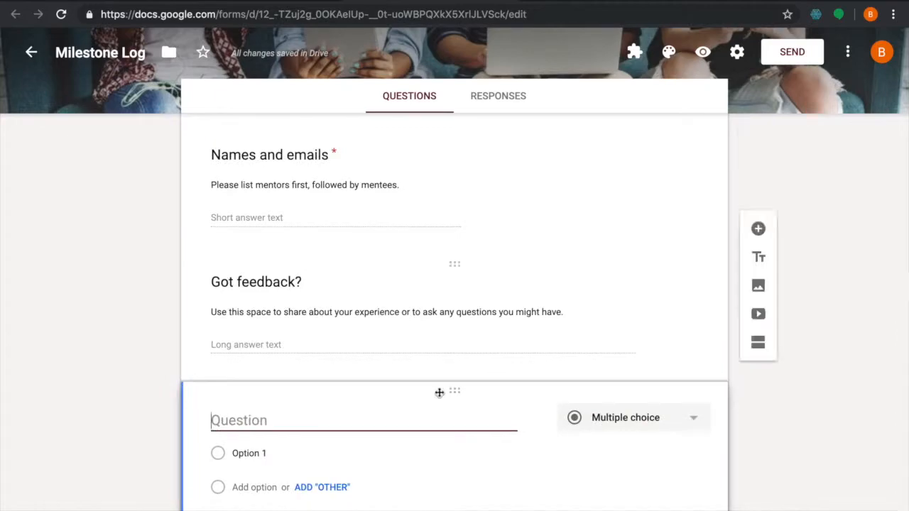
text(Campus)
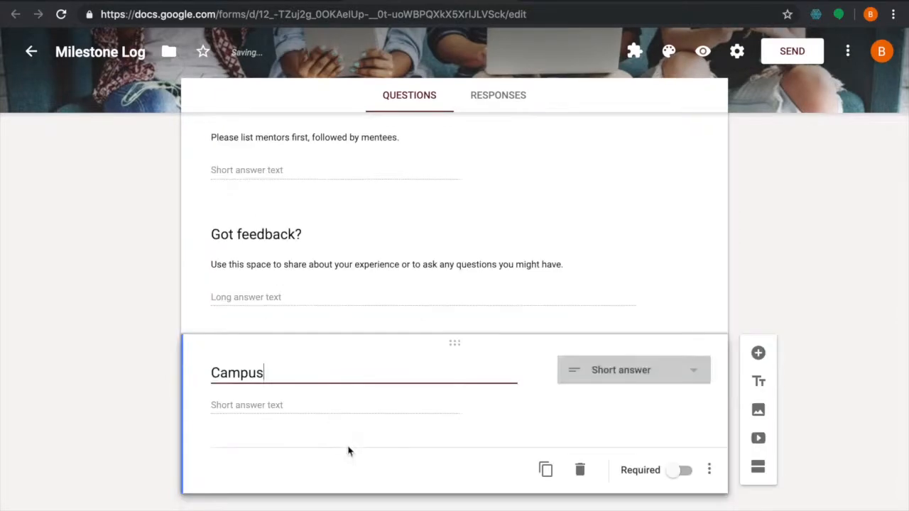
click(661, 376)
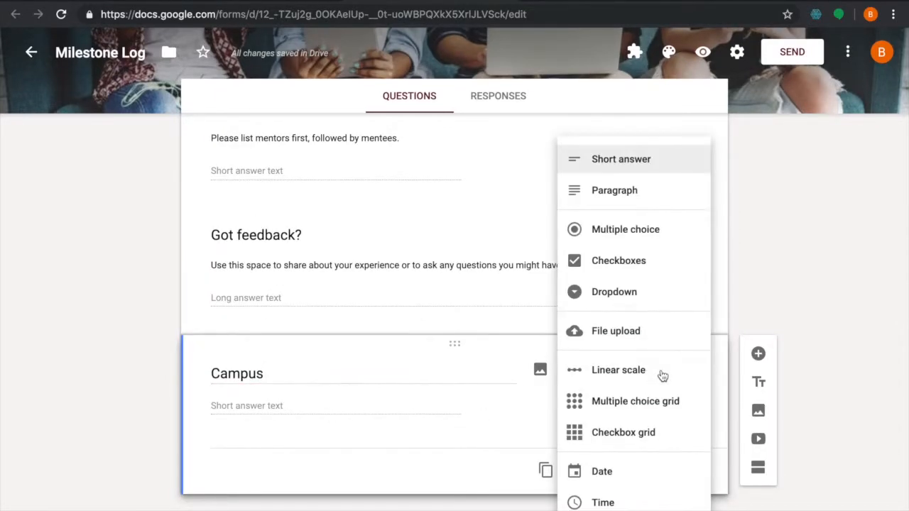
click(643, 234)
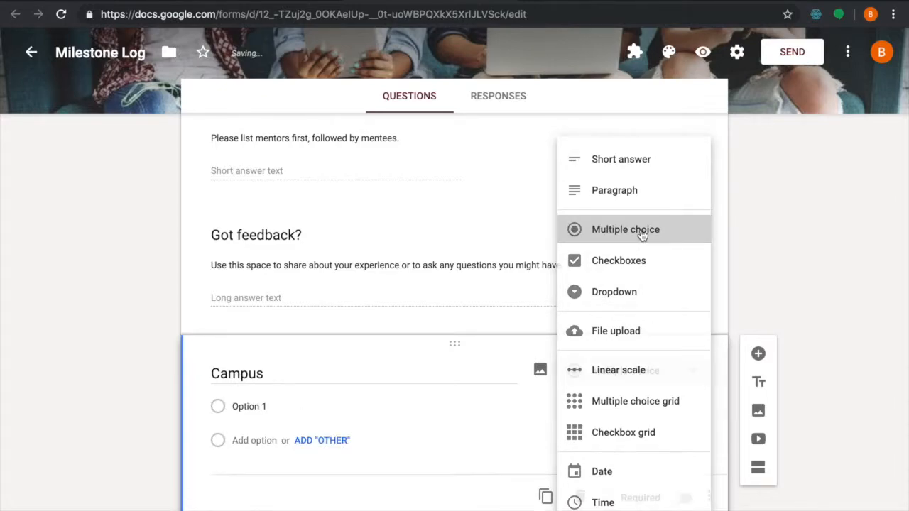
Enter the Campus answer options North, South, East and West
click(258, 406)
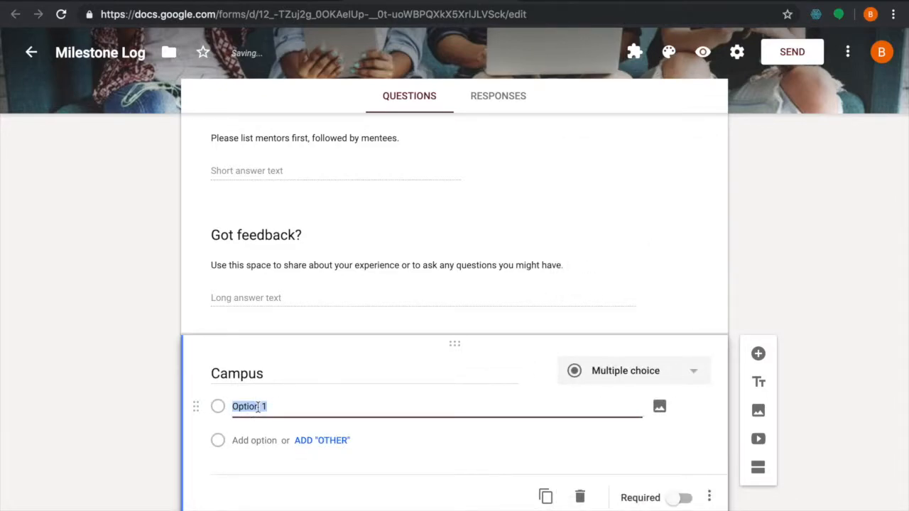
text(North)
key(Return)
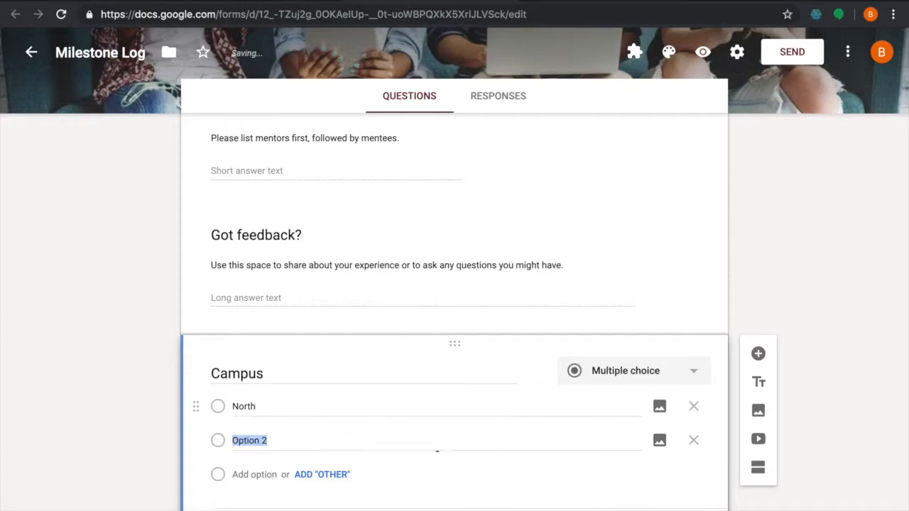
text(Sout)
key(Return)
text(East)
key(Return)
text(West)
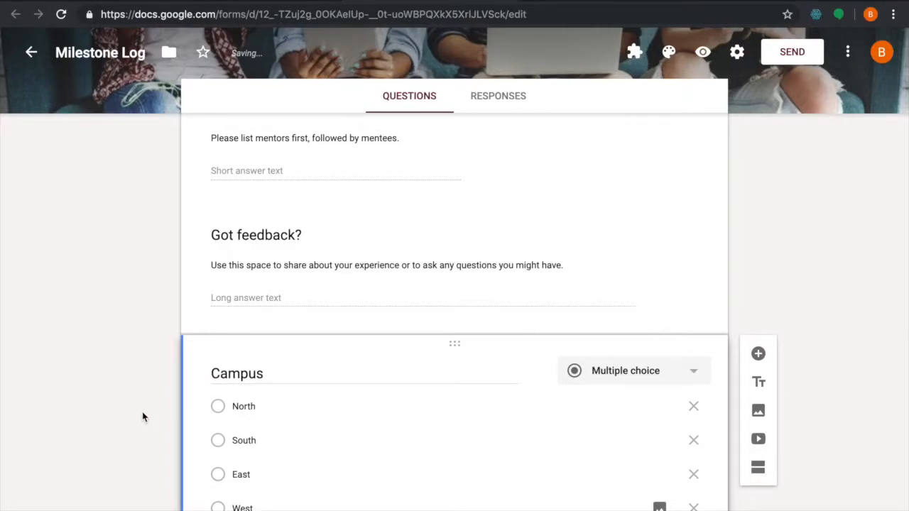
Make the Campus question required and move it above the Names and emails question
scroll(142, 417, down, 3)
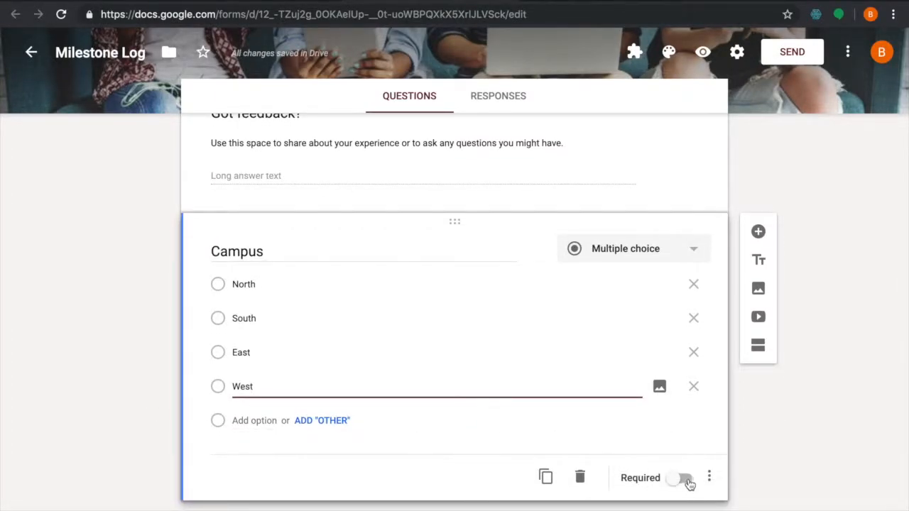
click(684, 480)
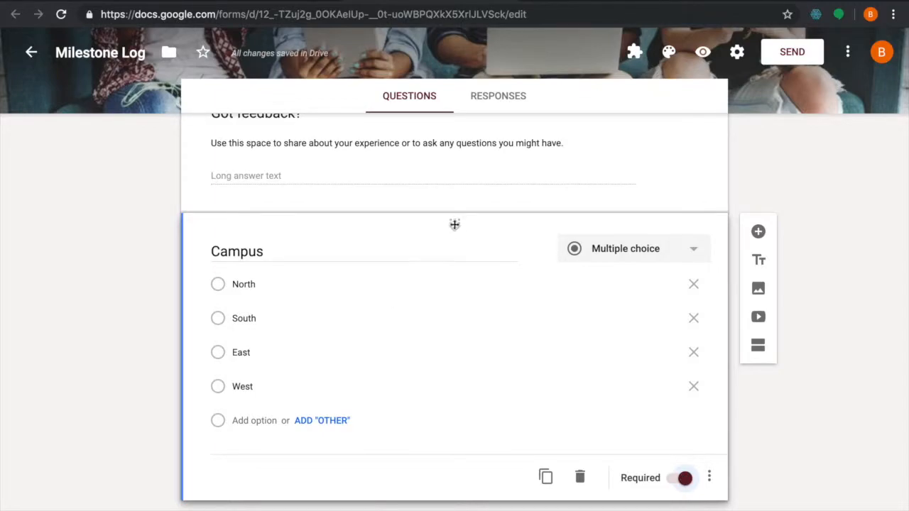
drag(457, 223, 436, 298)
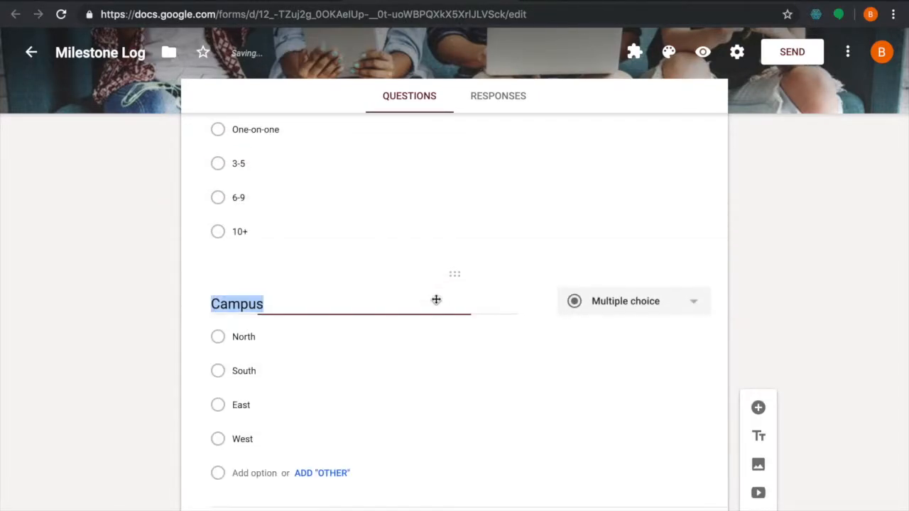
Link the form's responses to a new spreadsheet named Milestone Log (Responses)
scroll(436, 298, down, 5)
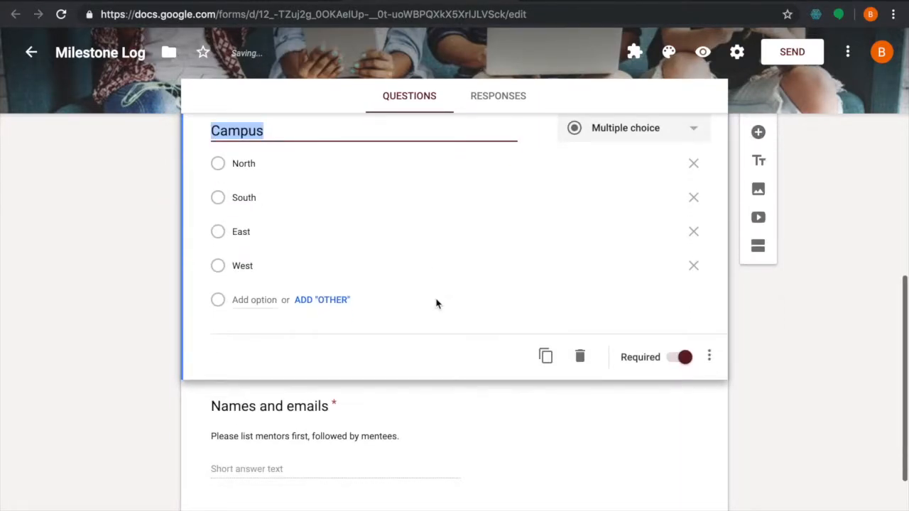
scroll(436, 301, up, 15)
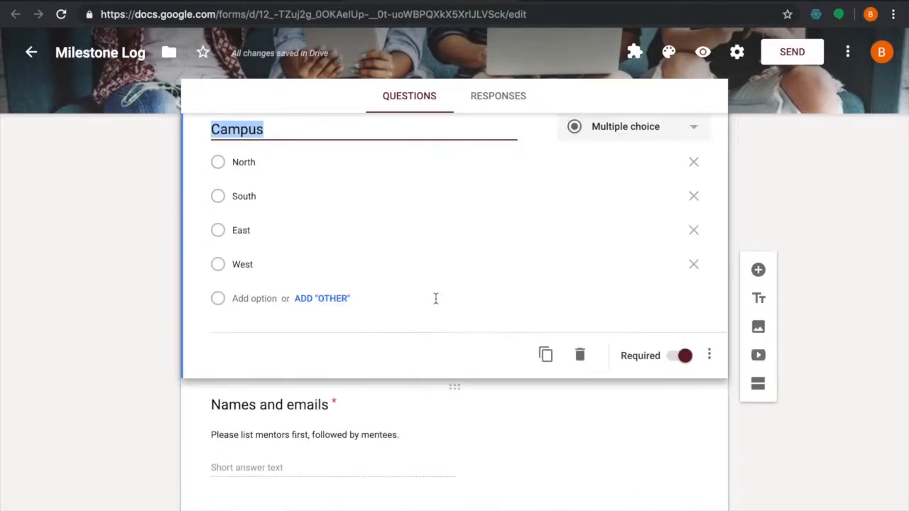
scroll(436, 304, up, 3)
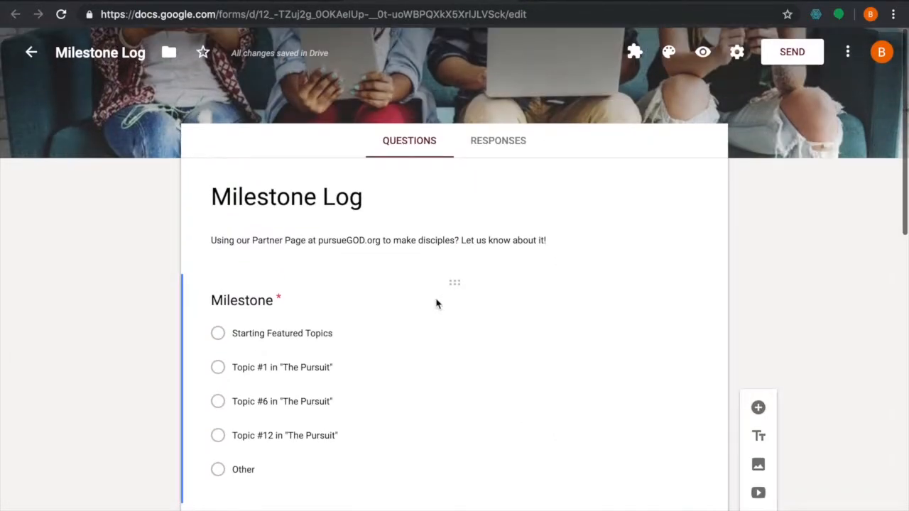
scroll(436, 304, up, 2)
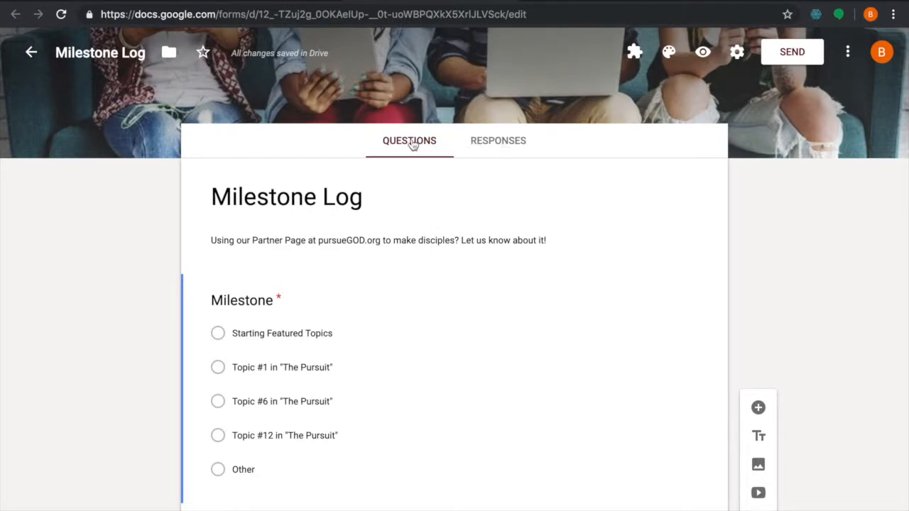
click(507, 146)
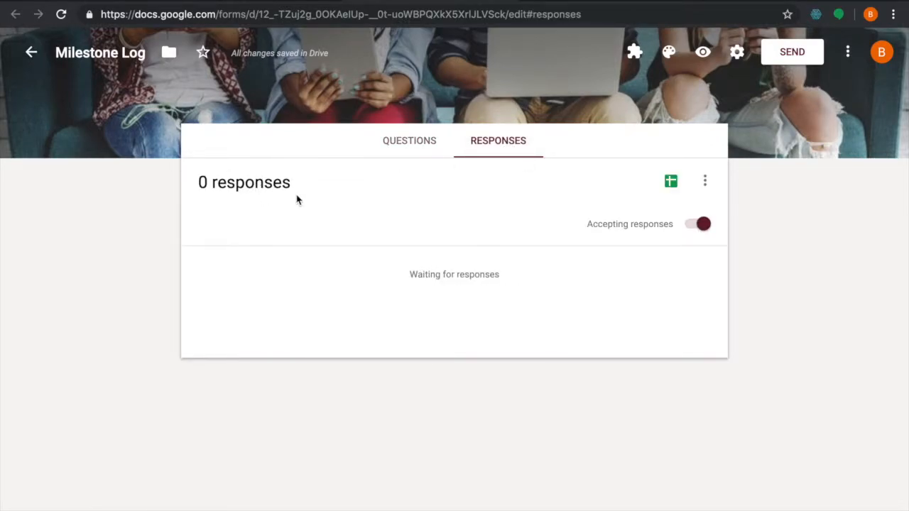
click(671, 182)
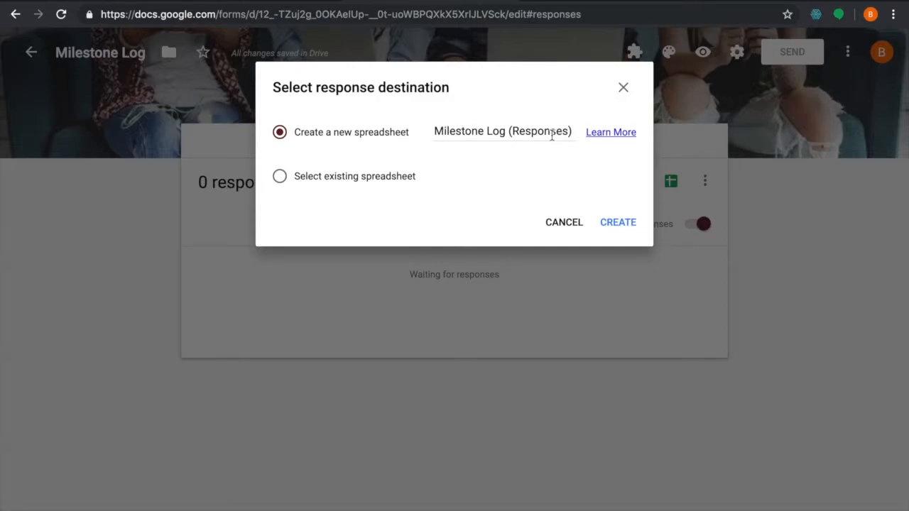
click(622, 226)
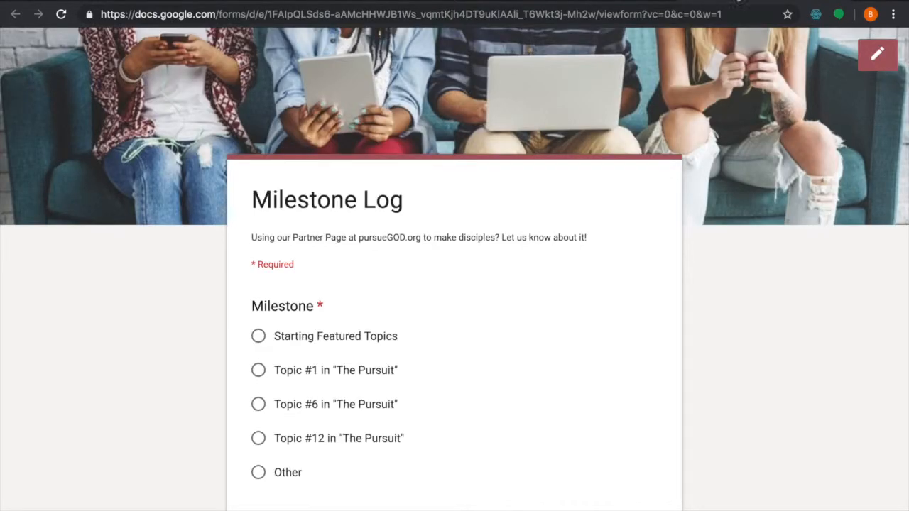
In the live form, choose Starting Featured Topics as milestone, One-on-one as group size and South as campus
scroll(637, 252, down, 3)
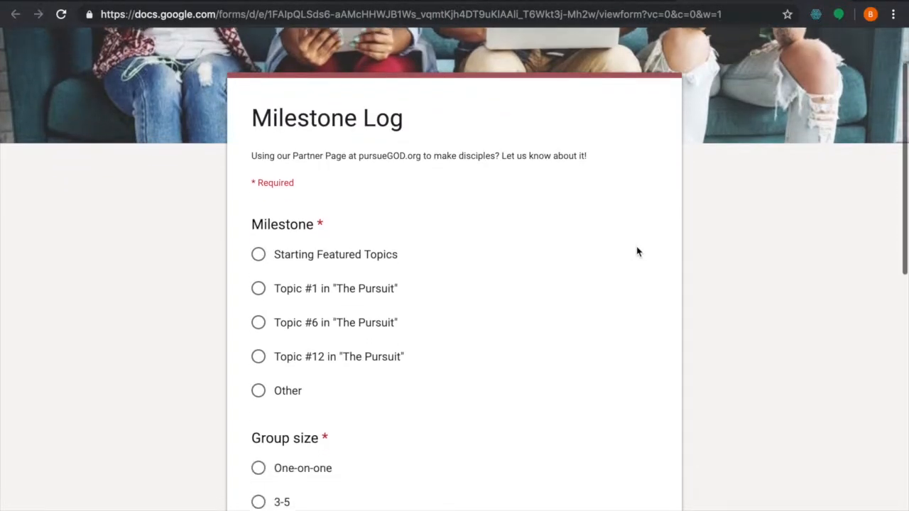
scroll(637, 251, down, 2)
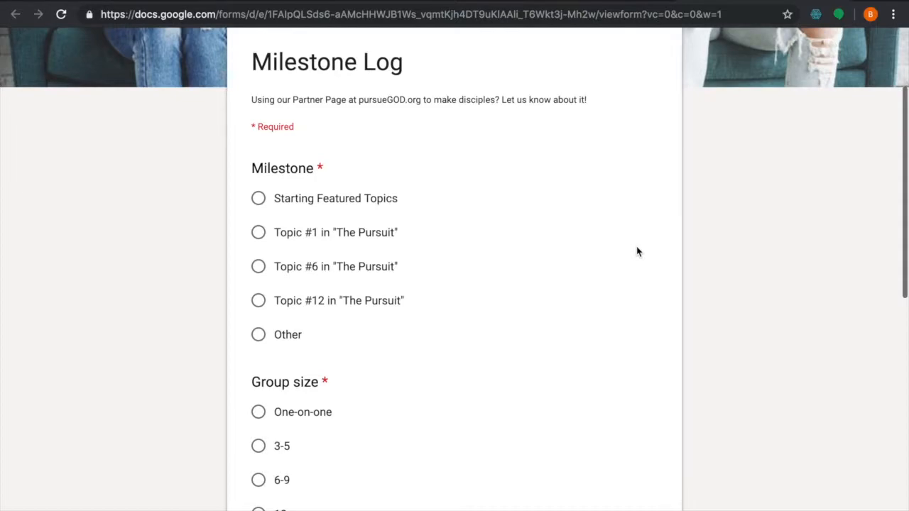
click(258, 199)
scroll(271, 218, down, 4)
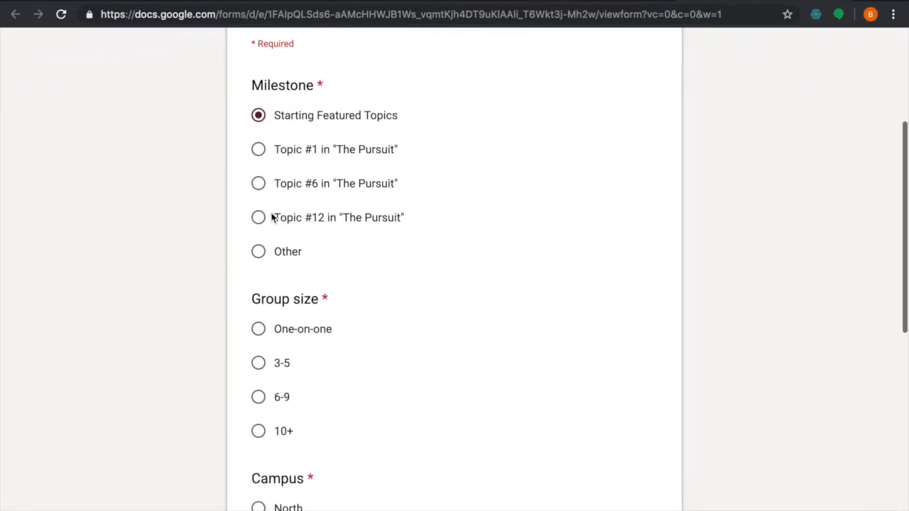
click(258, 293)
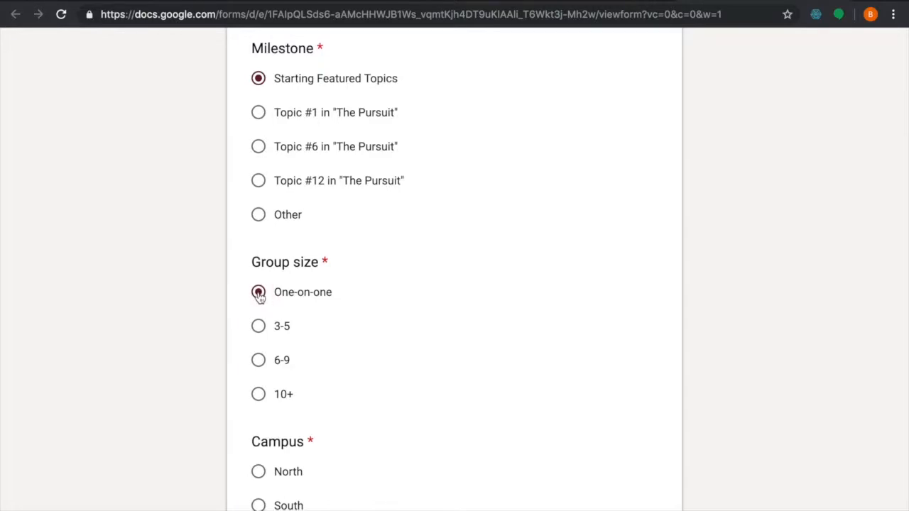
scroll(260, 298, down, 3)
scroll(260, 298, down, 2)
click(256, 374)
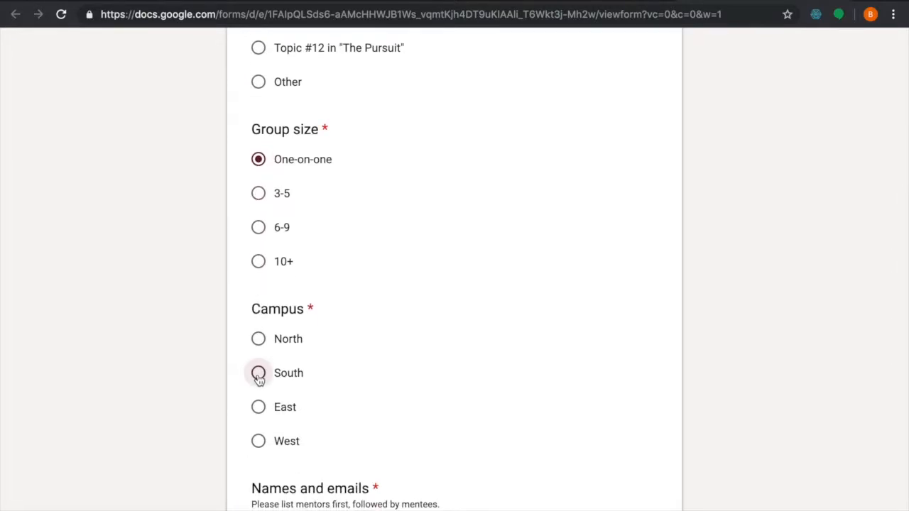
Enter a person's name in the Names and emails answer field
scroll(257, 376, down, 1)
scroll(258, 381, down, 4)
click(295, 386)
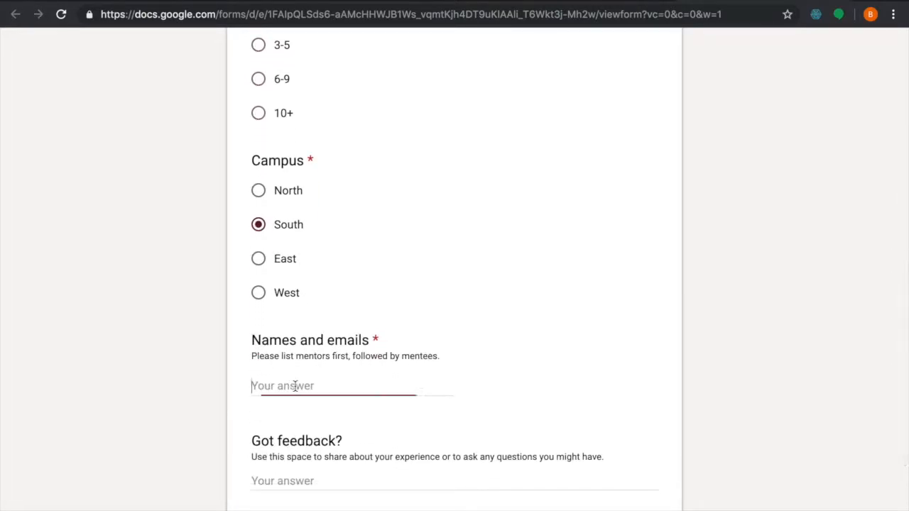
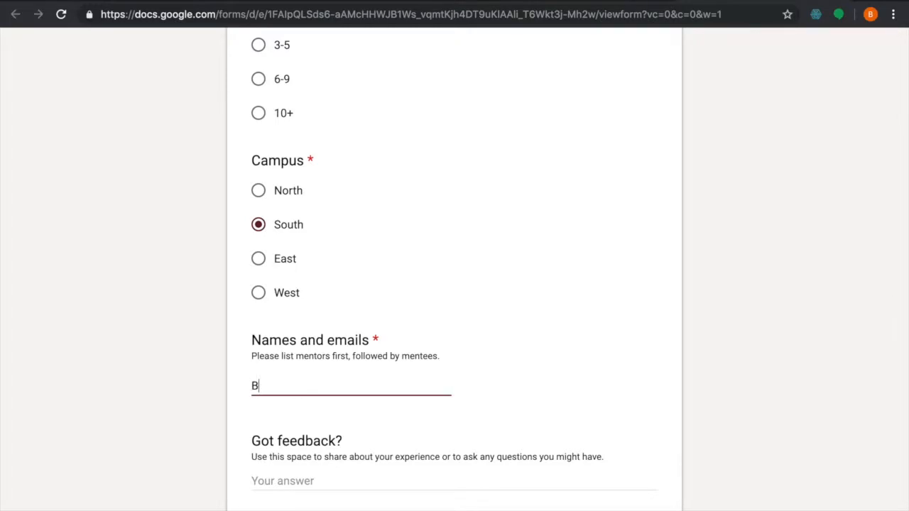
Enter "Feedback text here..." as the feedback answer and submit the response
scroll(284, 422, down, 1)
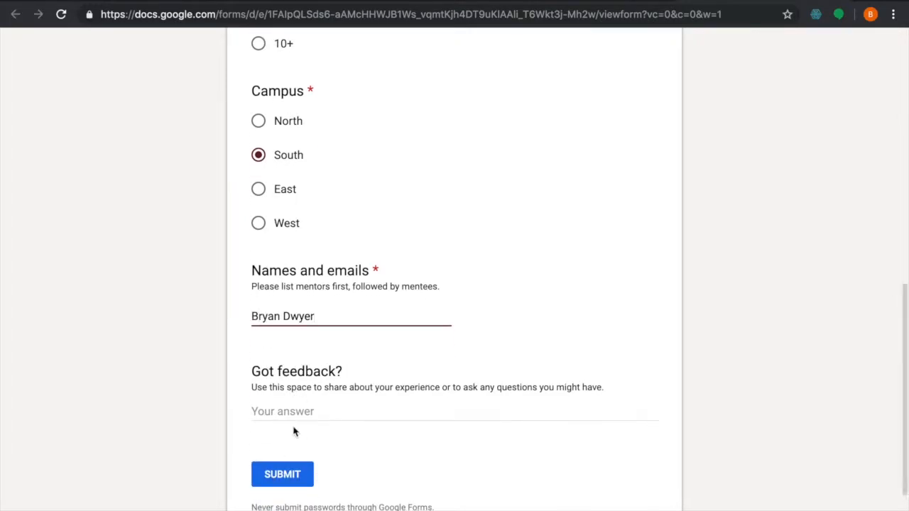
click(311, 411)
text(Feedback text here...)
click(291, 475)
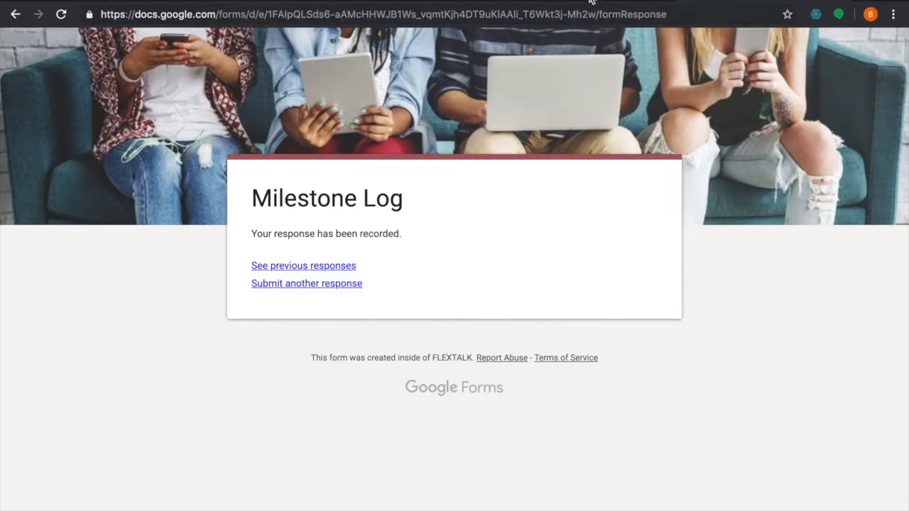
In the responses spreadsheet, resize the Timestamp, Milestone, Campus, Names and emails and Got feedback? columns to fit their contents
click(467, 1)
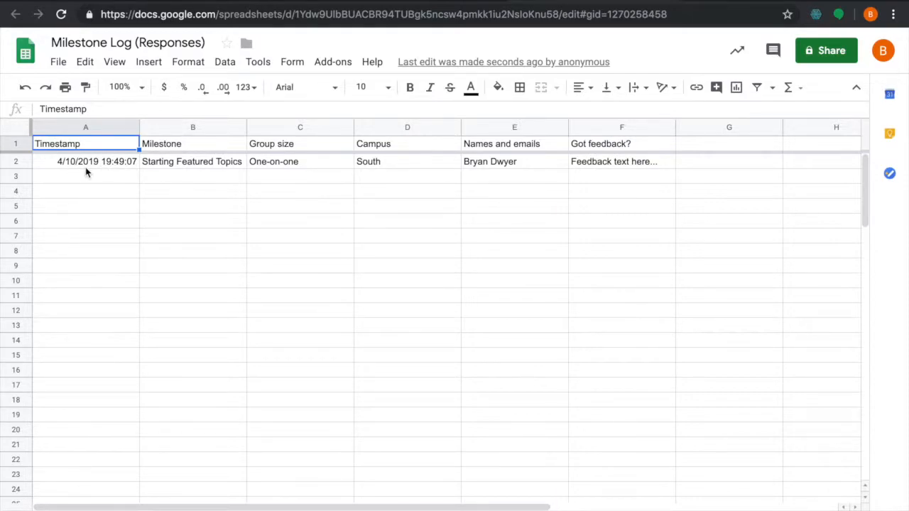
drag(139, 127, 76, 127)
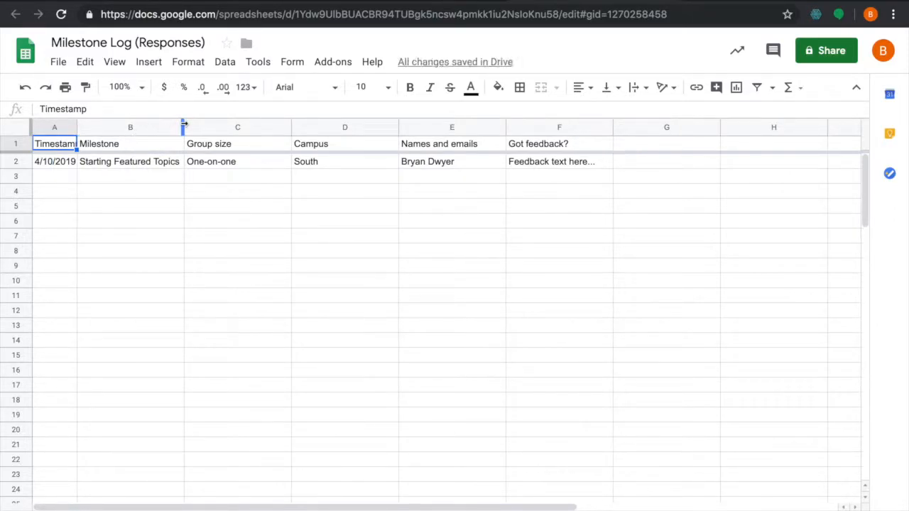
drag(184, 127, 205, 127)
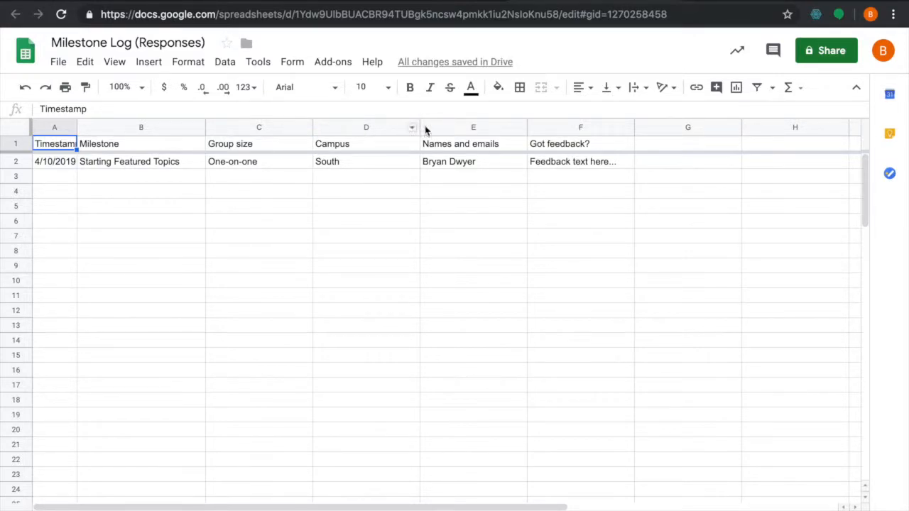
drag(419, 127, 382, 127)
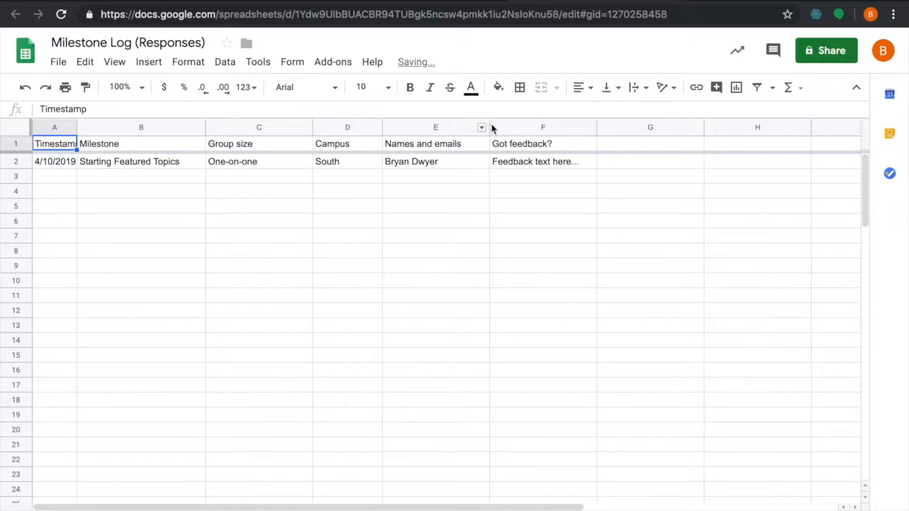
drag(490, 128, 615, 135)
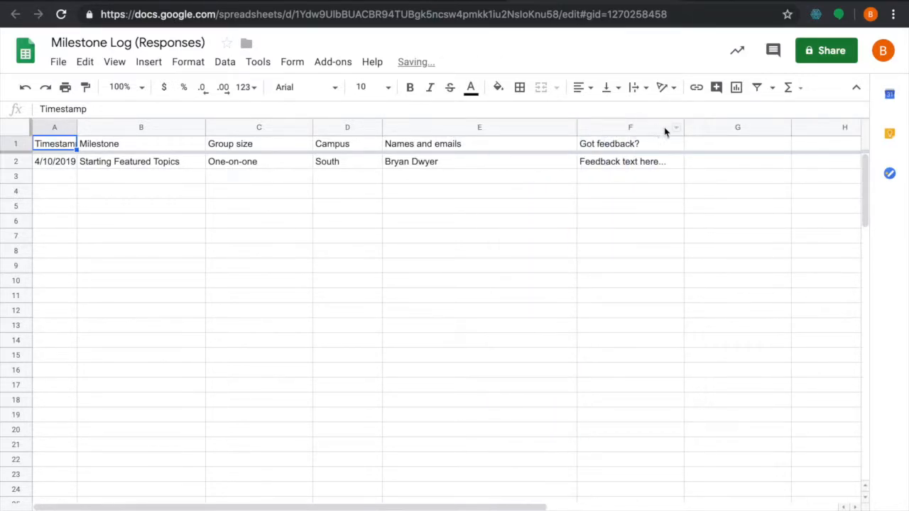
drag(684, 127, 805, 134)
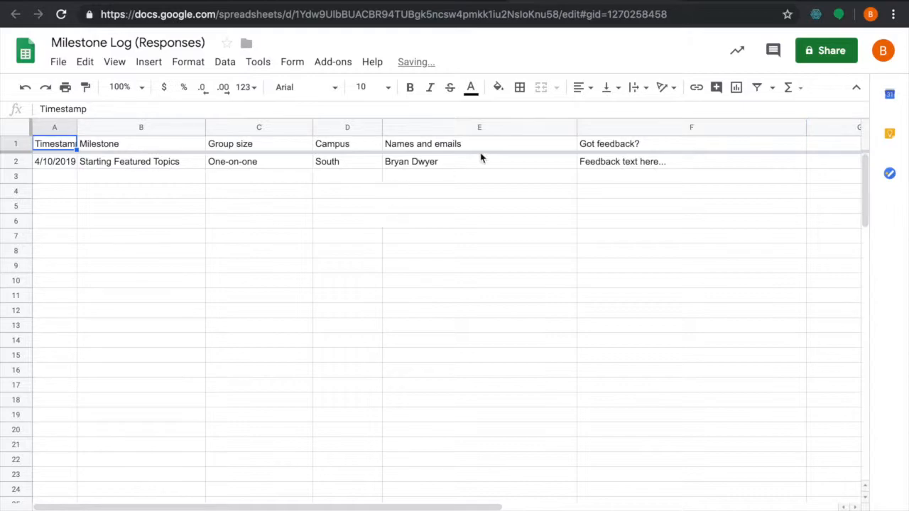
Start another form response, choosing Topic #1 in "The Pursuit", One-on-one and North
key(ctrl+shift+Tab)
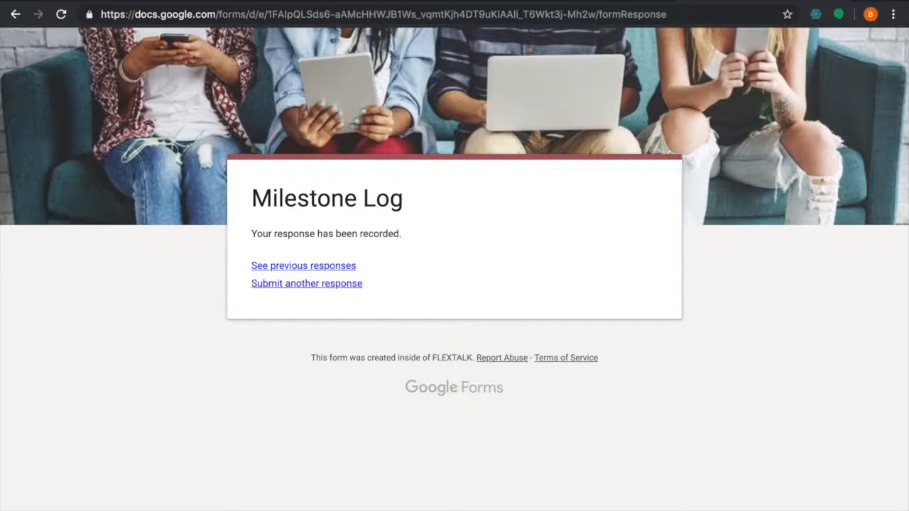
click(324, 286)
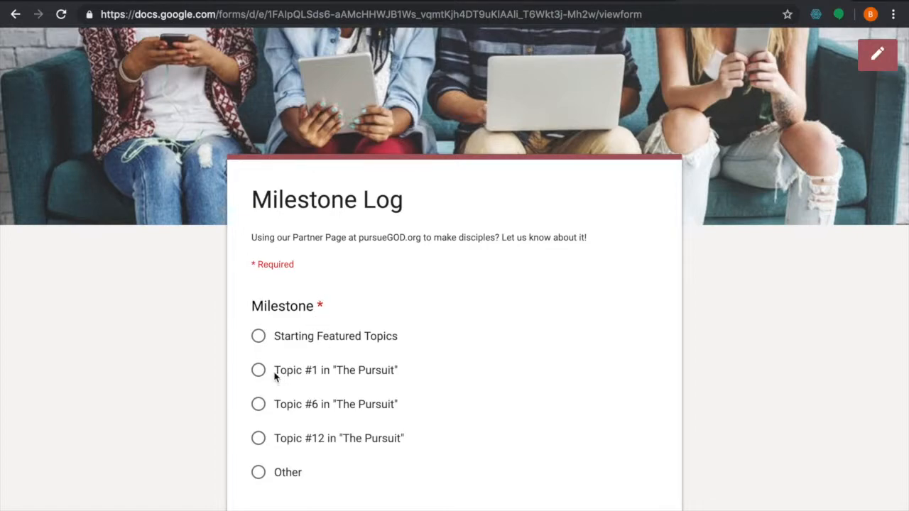
click(260, 373)
scroll(302, 371, down, 3)
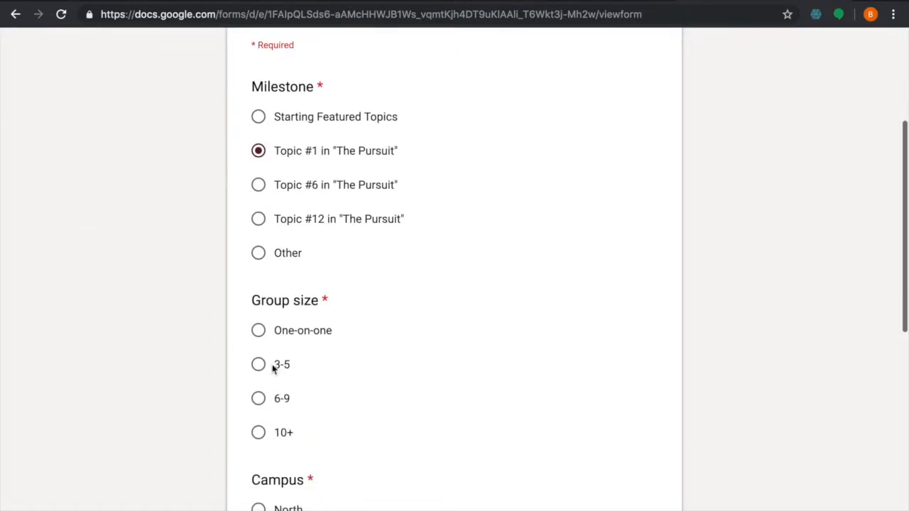
click(260, 333)
scroll(331, 337, down, 2)
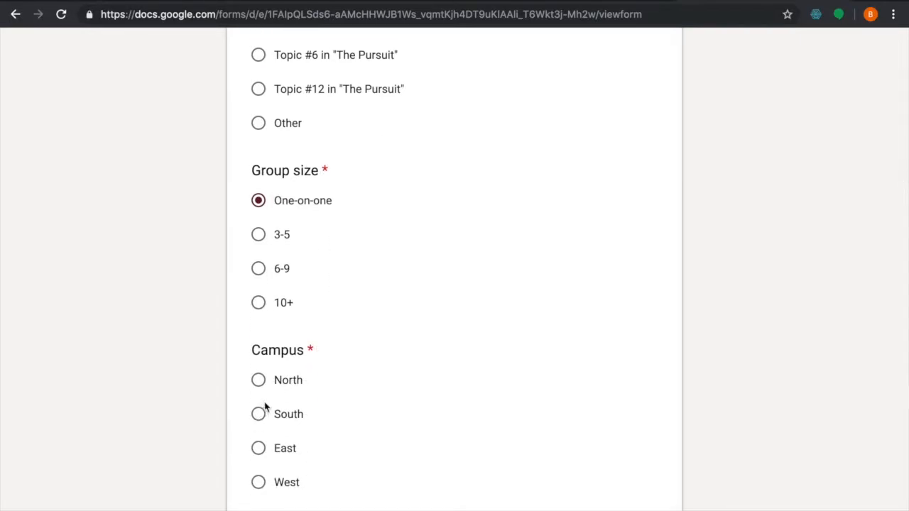
click(258, 380)
Enter test in the Names and emails field and submit the second response
scroll(343, 364, down, 2)
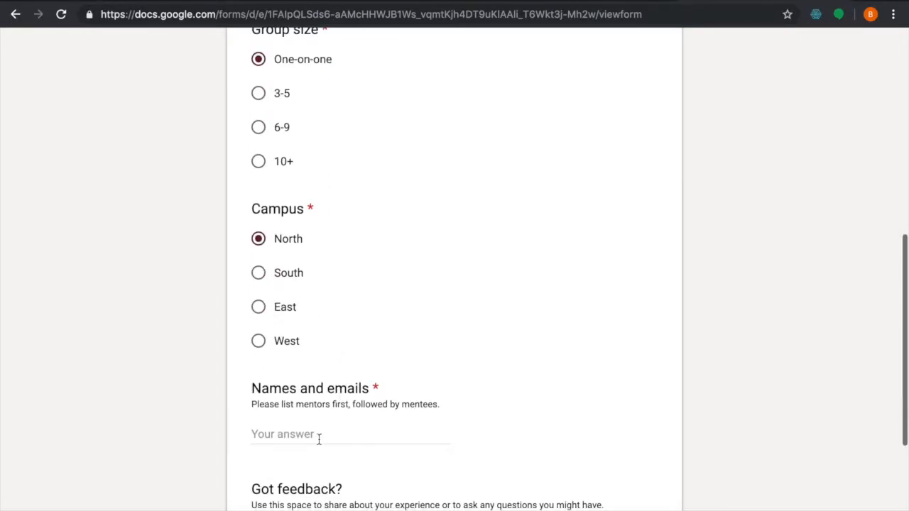
click(319, 438)
text(te)
scroll(315, 446, down, 2)
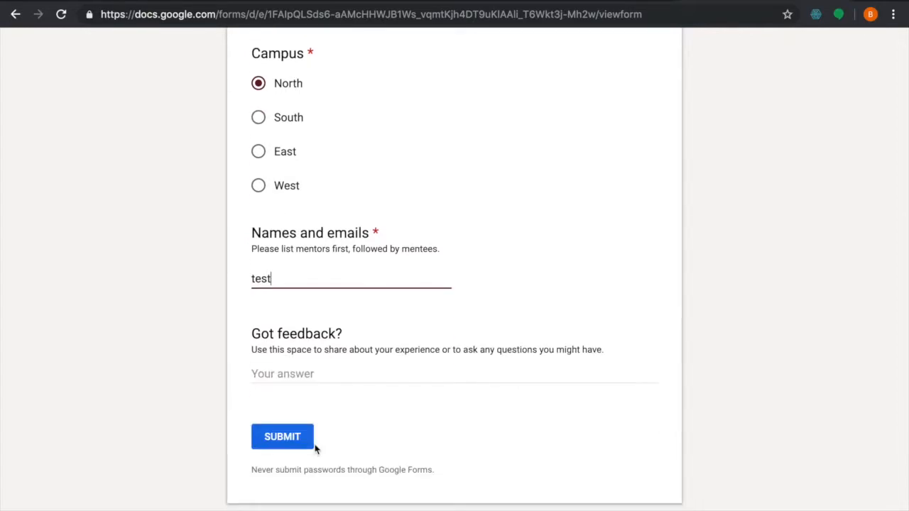
click(294, 427)
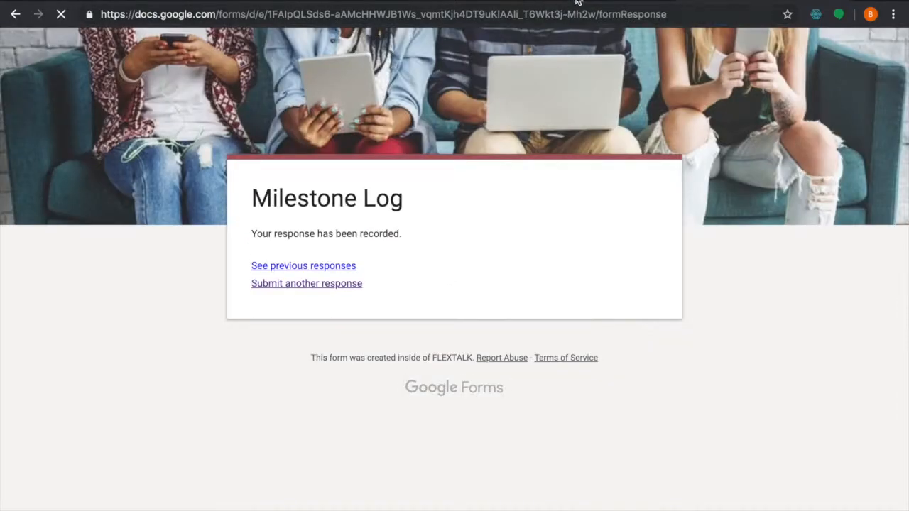
Open the responses summary in the form editor
click(580, 2)
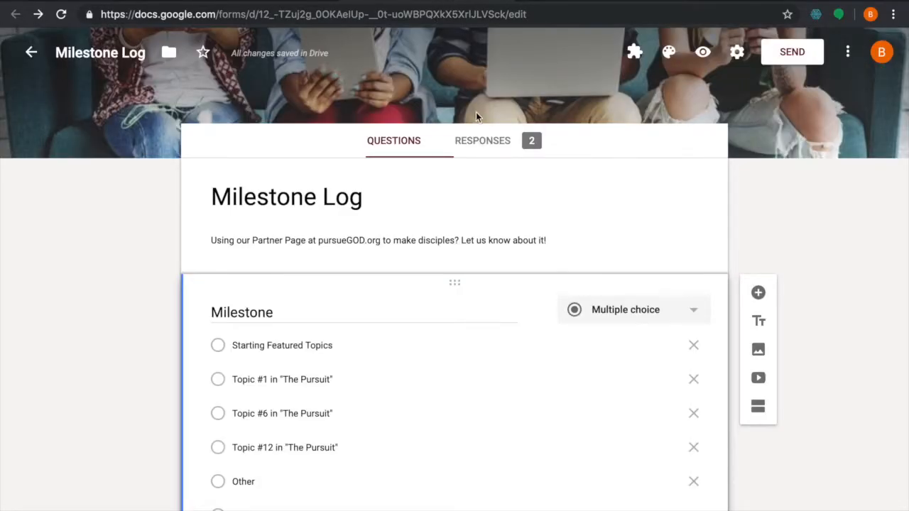
scroll(465, 169, down, 1)
scroll(466, 169, up, 1)
click(503, 148)
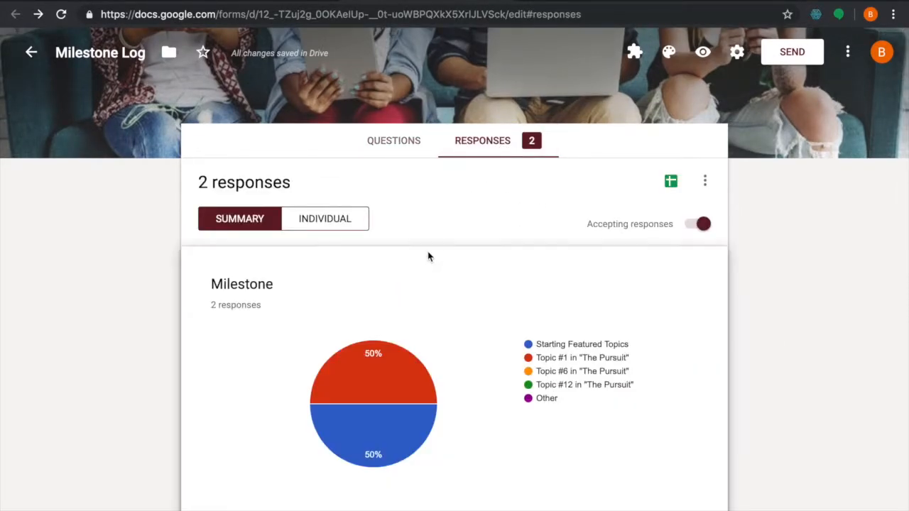
Review the summary charts and answers for each question of the form
scroll(428, 256, down, 2)
scroll(428, 255, up, 2)
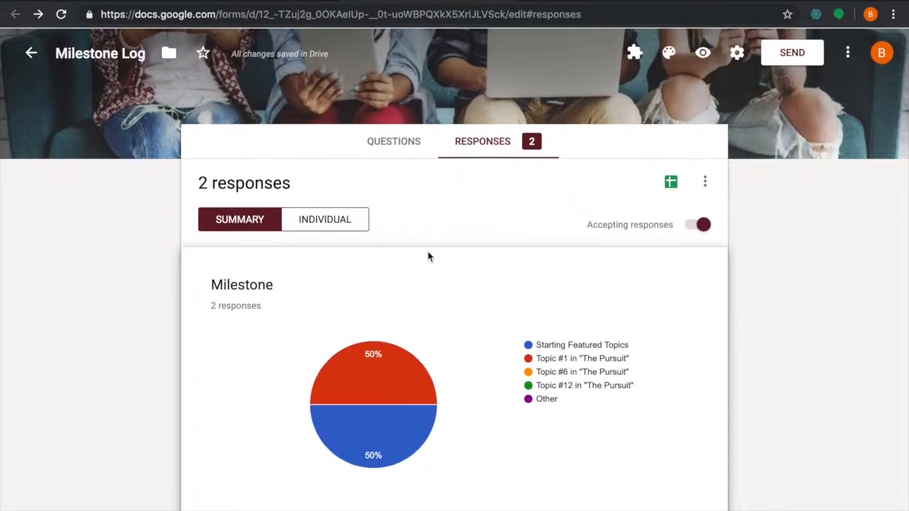
scroll(445, 322, down, 1)
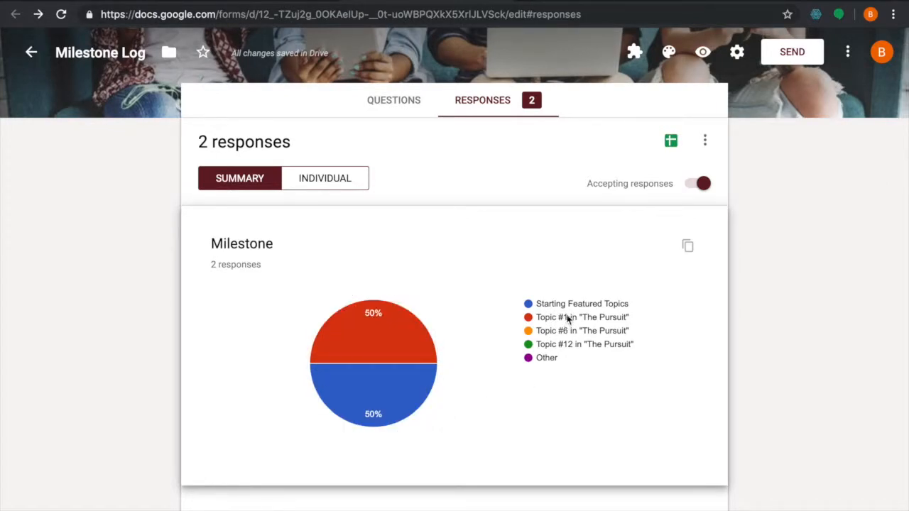
scroll(571, 317, down, 3)
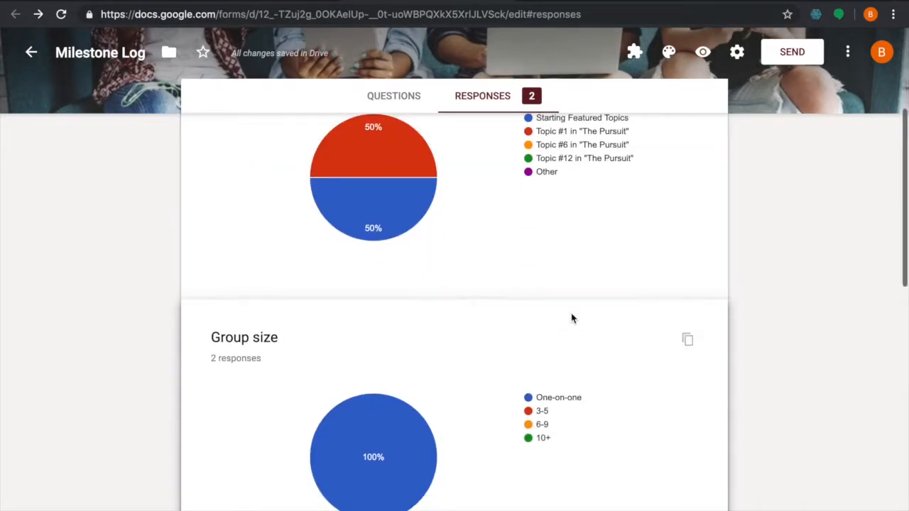
scroll(561, 317, down, 1)
scroll(500, 401, down, 2)
scroll(500, 401, down, 6)
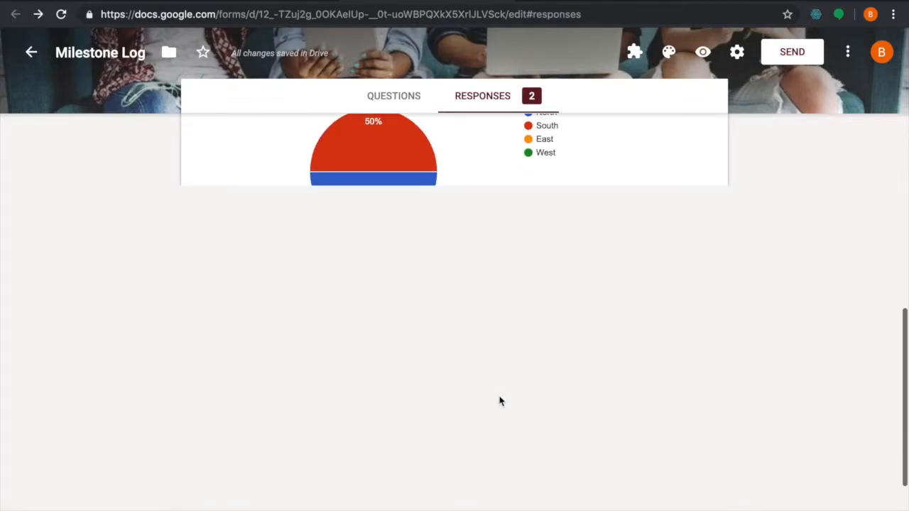
scroll(500, 401, up, 3)
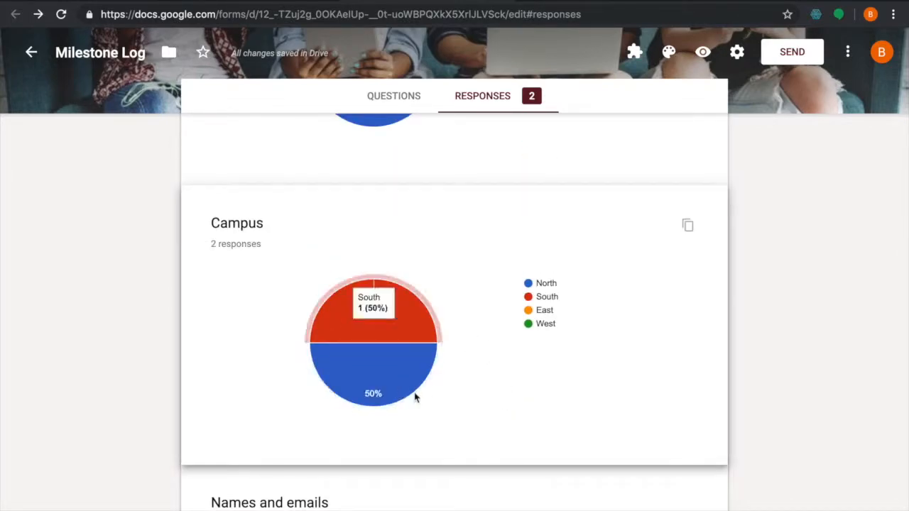
scroll(489, 410, down, 3)
scroll(488, 410, down, 1)
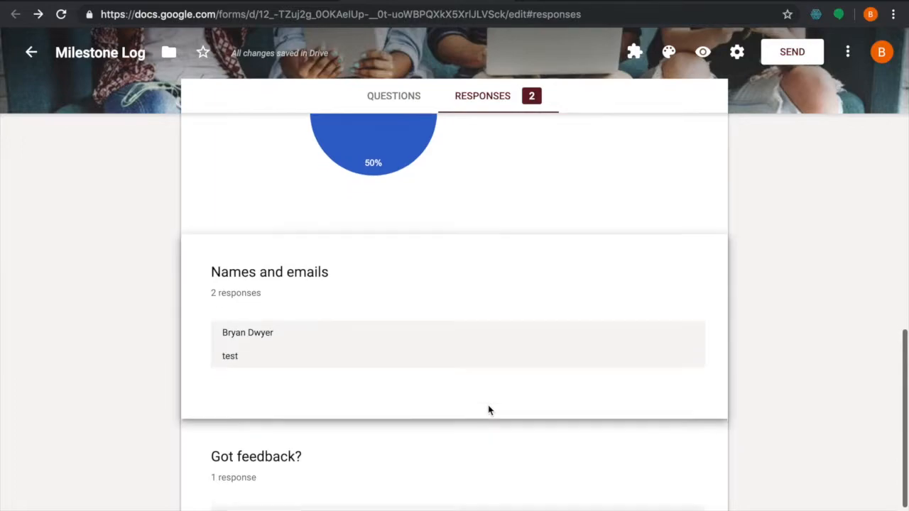
scroll(308, 263, down, 1)
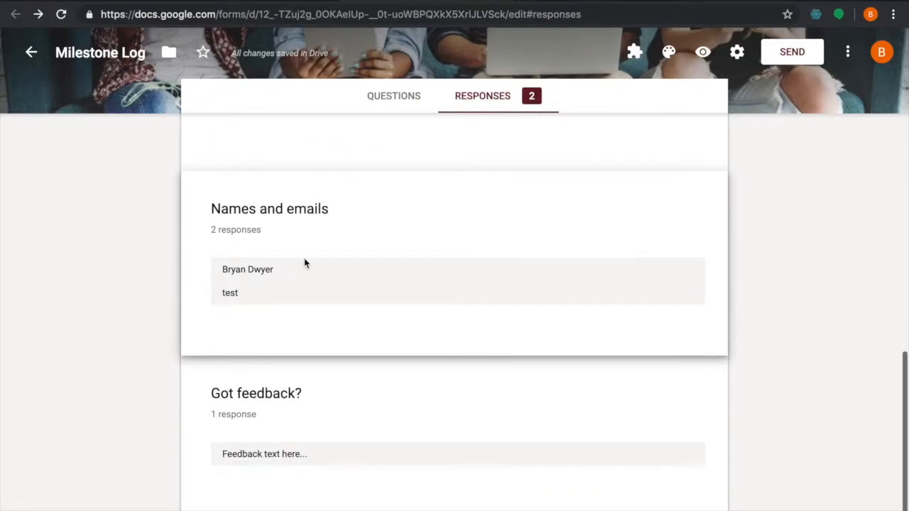
scroll(313, 300, down, 1)
scroll(313, 300, up, 1)
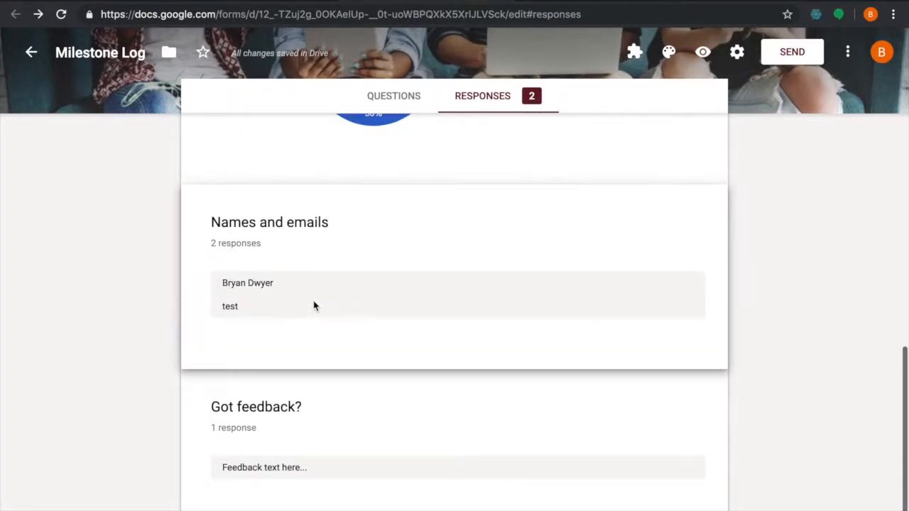
scroll(359, 359, up, 5)
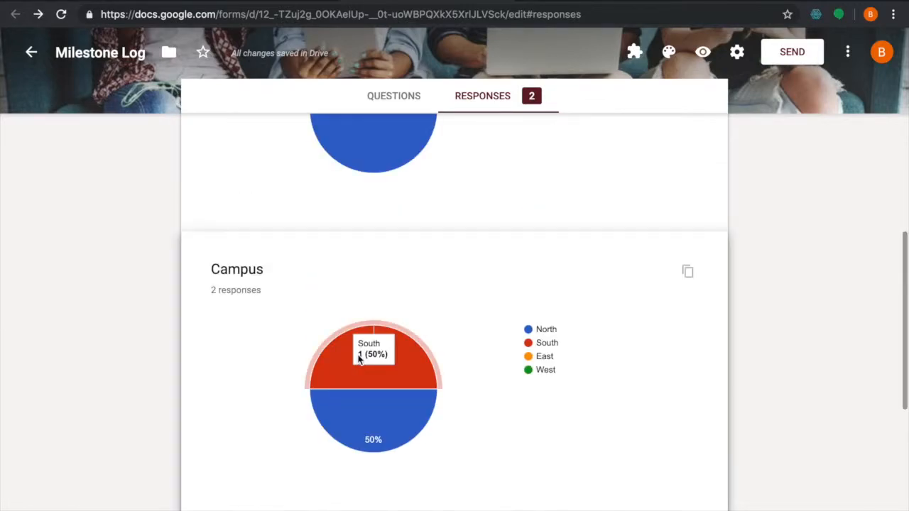
scroll(358, 358, up, 6)
scroll(358, 360, up, 2)
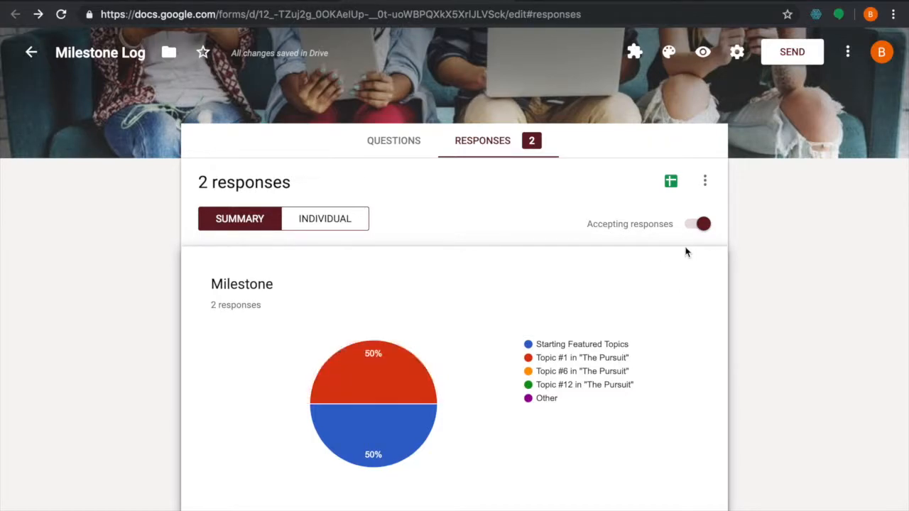
Turn on email notifications for new responses
click(706, 182)
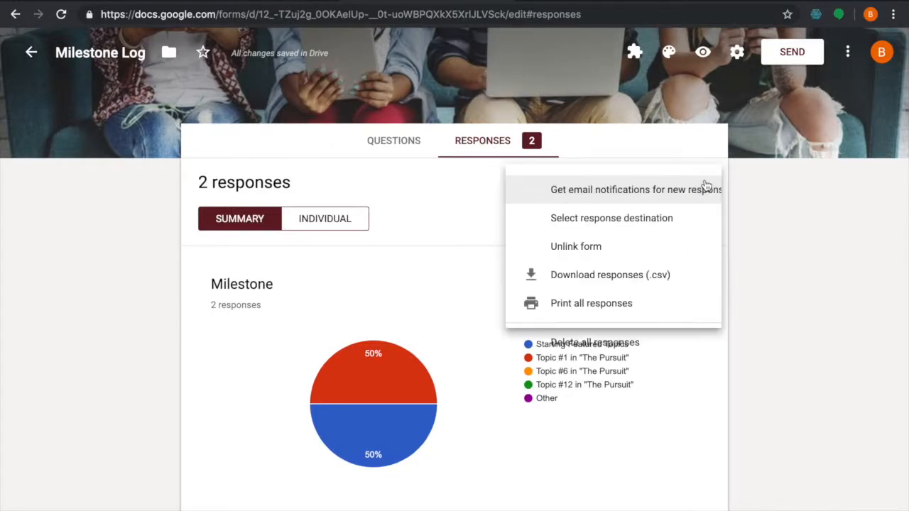
click(572, 196)
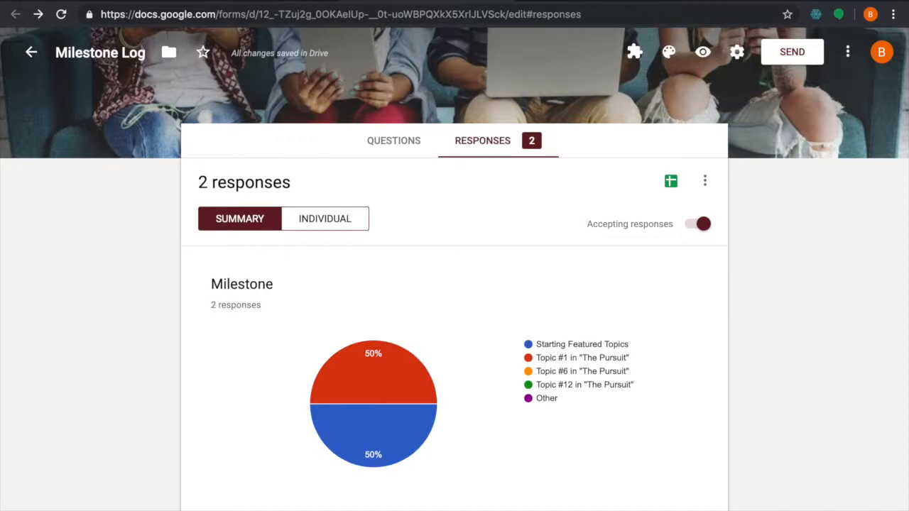
key(ctrl+shift+Tab)
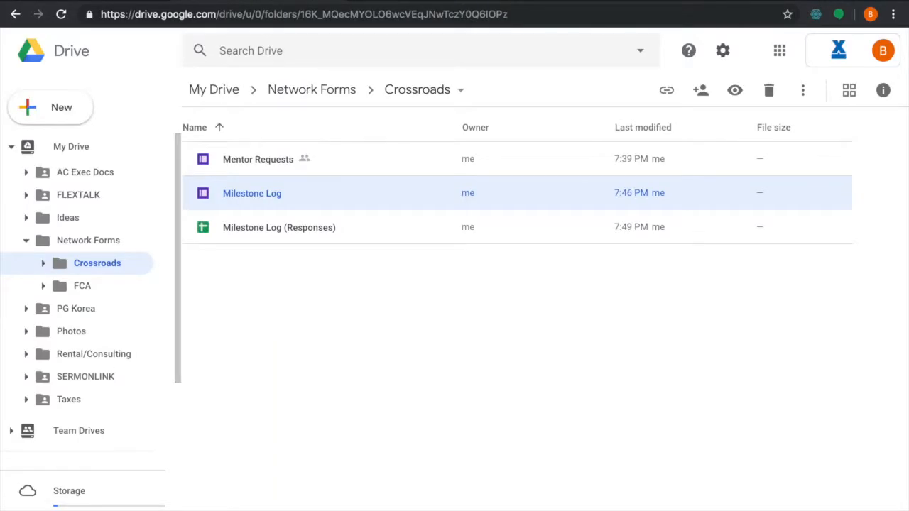